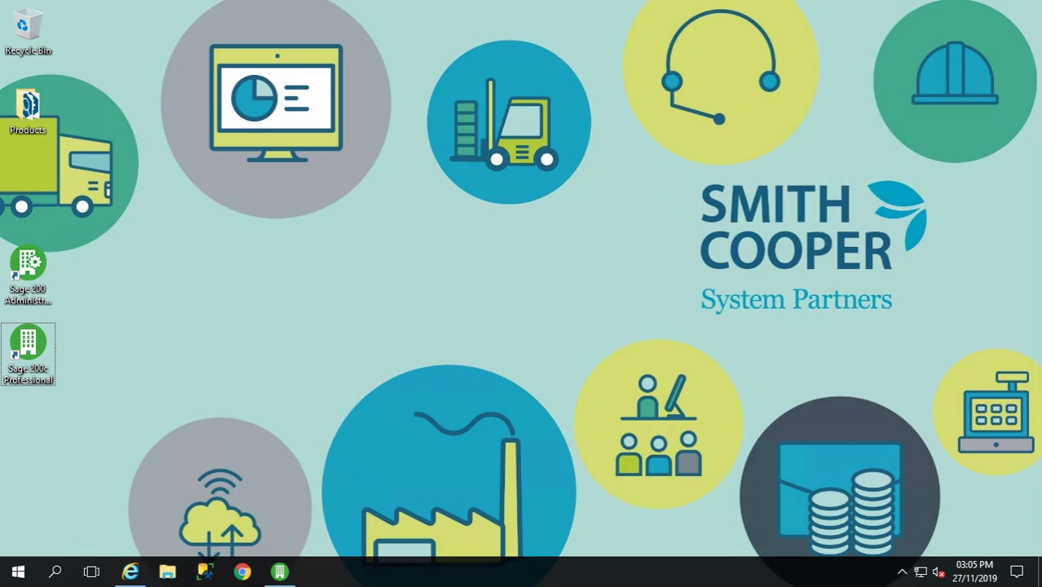
- Switch to Sage 200 and start entering a new purchase order in Purchase Order Processing
{"action": "left_click", "coordinate": [279, 572]}
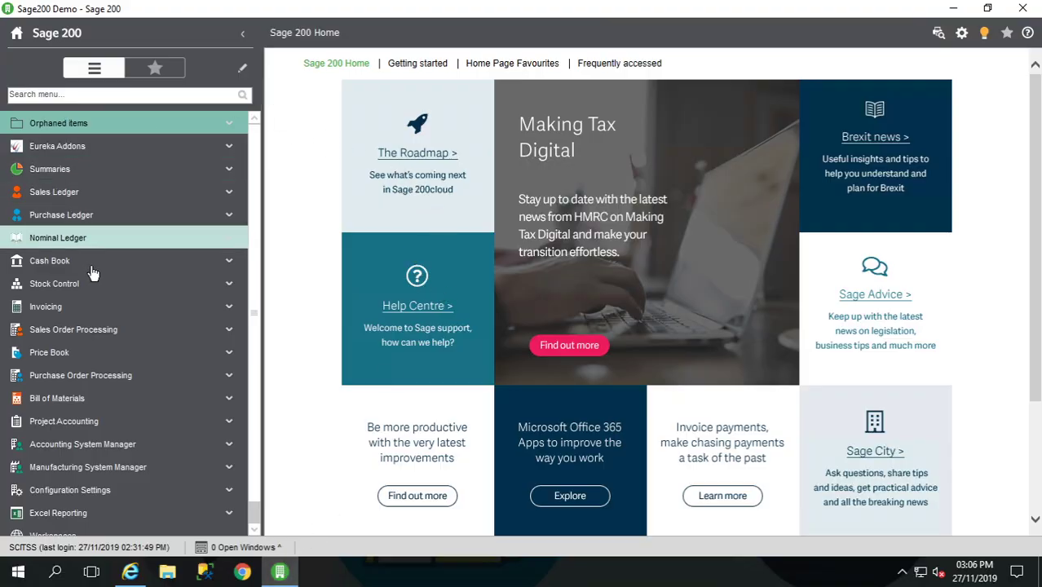
{"action": "left_click", "coordinate": [142, 378]}
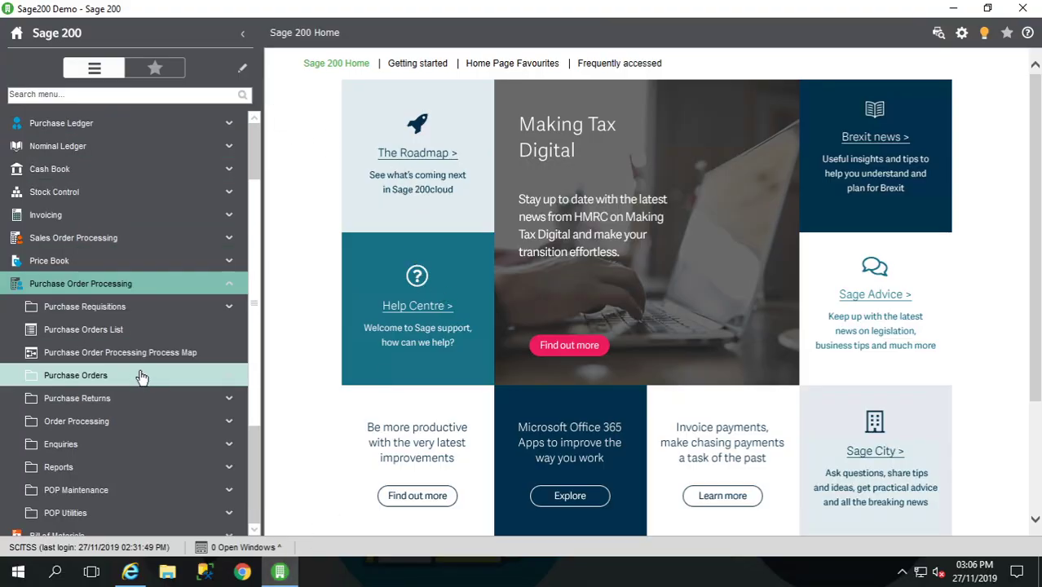
{"action": "left_click", "coordinate": [140, 374]}
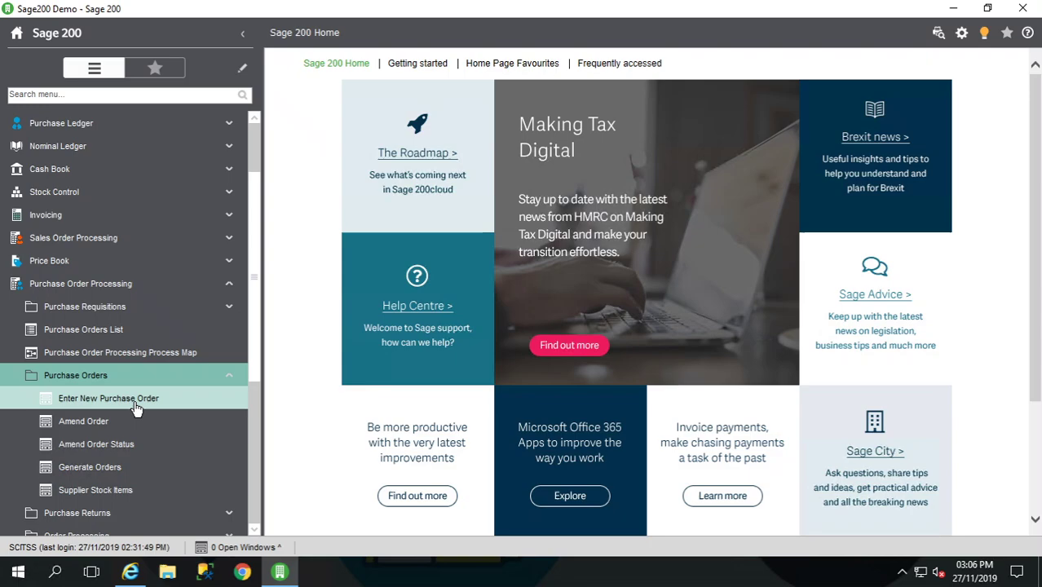
{"action": "left_click", "coordinate": [129, 398]}
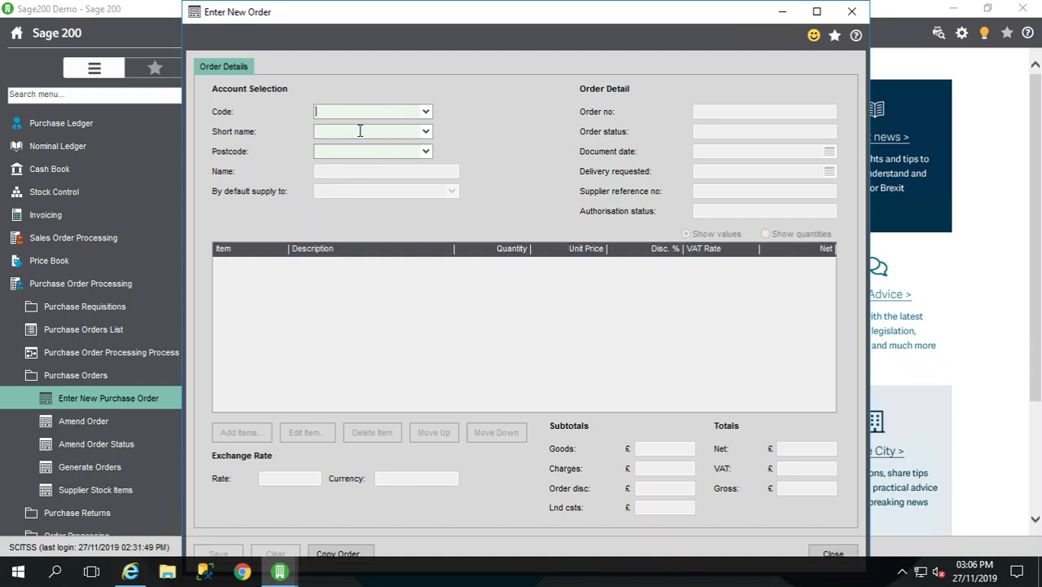
- Select Donaldsons Extrusions as the order's supplier and set the default supply location to WAREHOUSE
{"action": "left_click", "coordinate": [426, 111]}
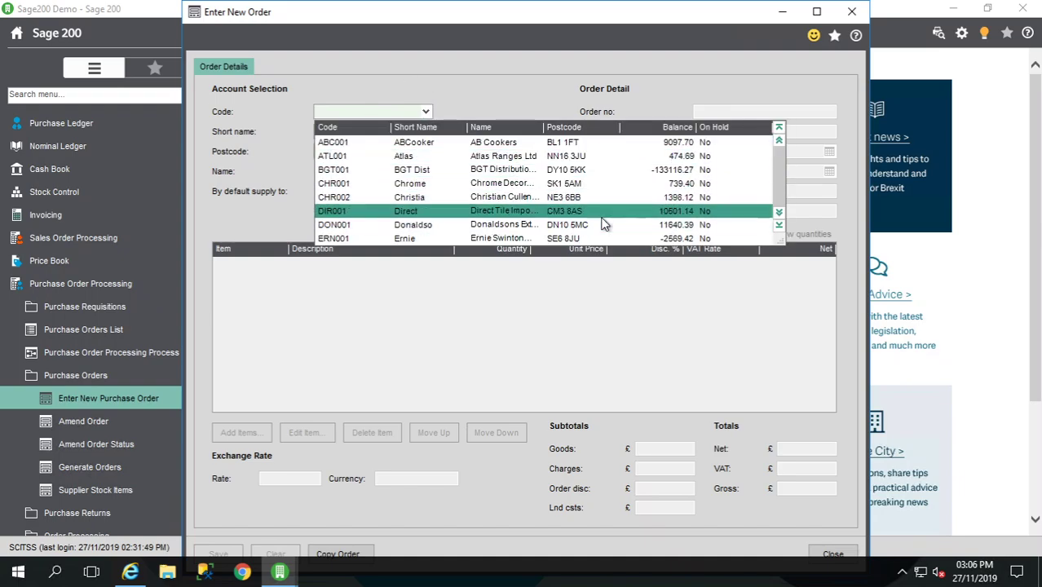
{"action": "scroll", "coordinate": [603, 224], "scroll_direction": "down", "scroll_amount": 1}
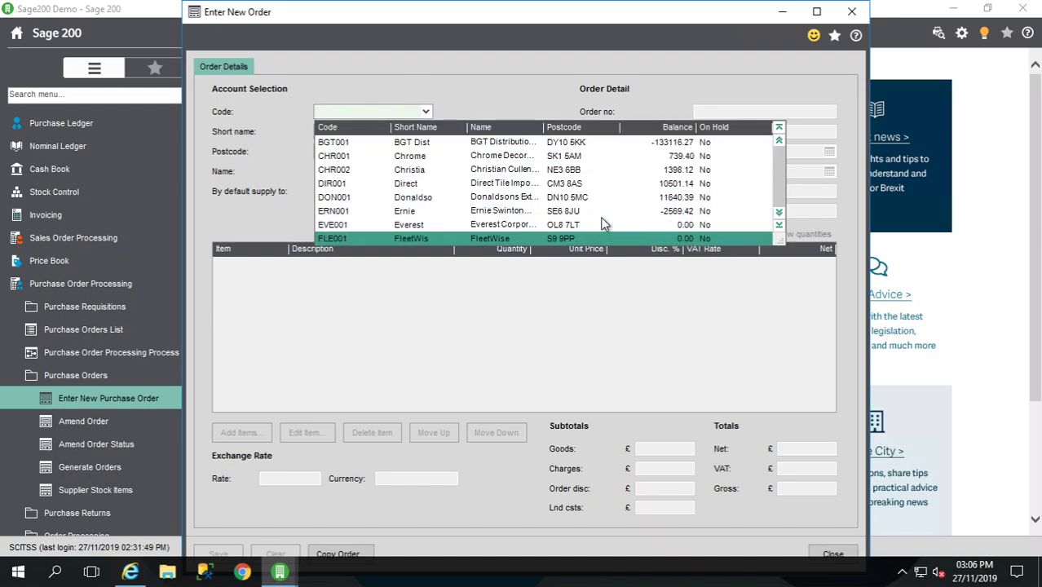
{"action": "left_click", "coordinate": [503, 197]}
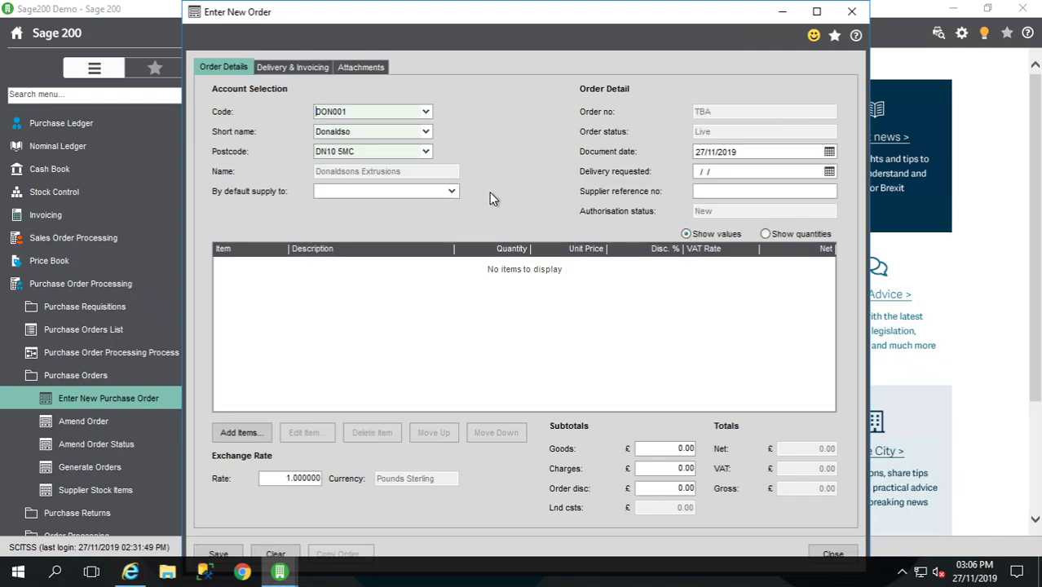
{"action": "left_click", "coordinate": [450, 194]}
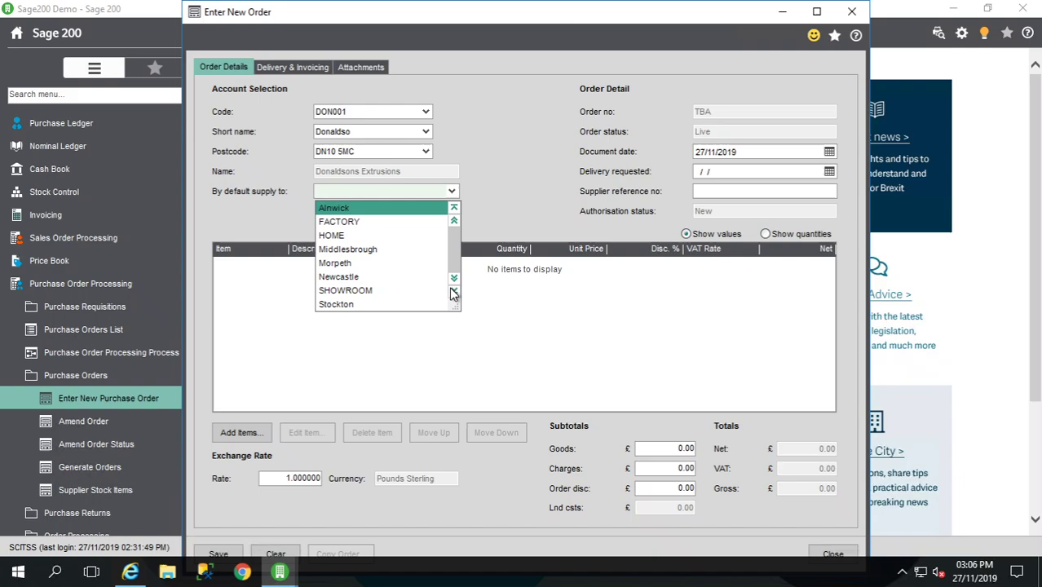
{"action": "left_click", "coordinate": [454, 294]}
{"action": "left_click", "coordinate": [427, 301]}
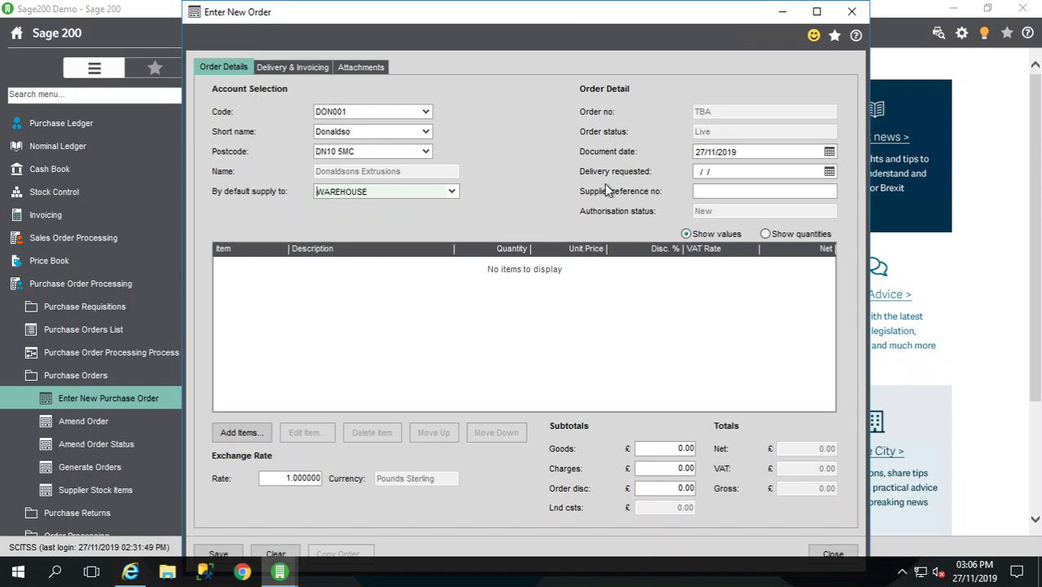
- Set the order's requested delivery date to 29/11/2019, leaving the supplier reference number blank
{"action": "left_click", "coordinate": [829, 171]}
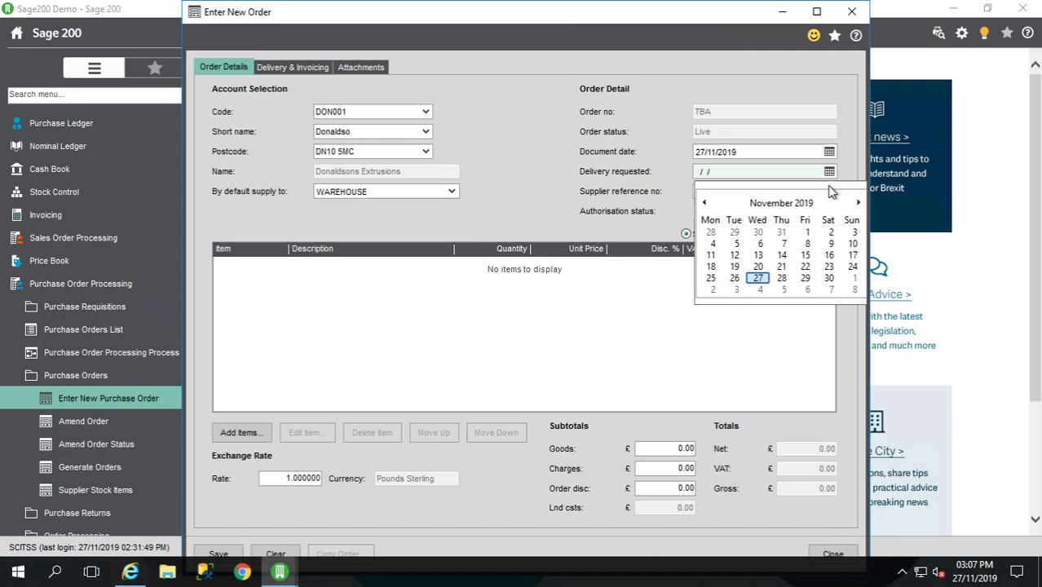
{"action": "left_click", "coordinate": [806, 278]}
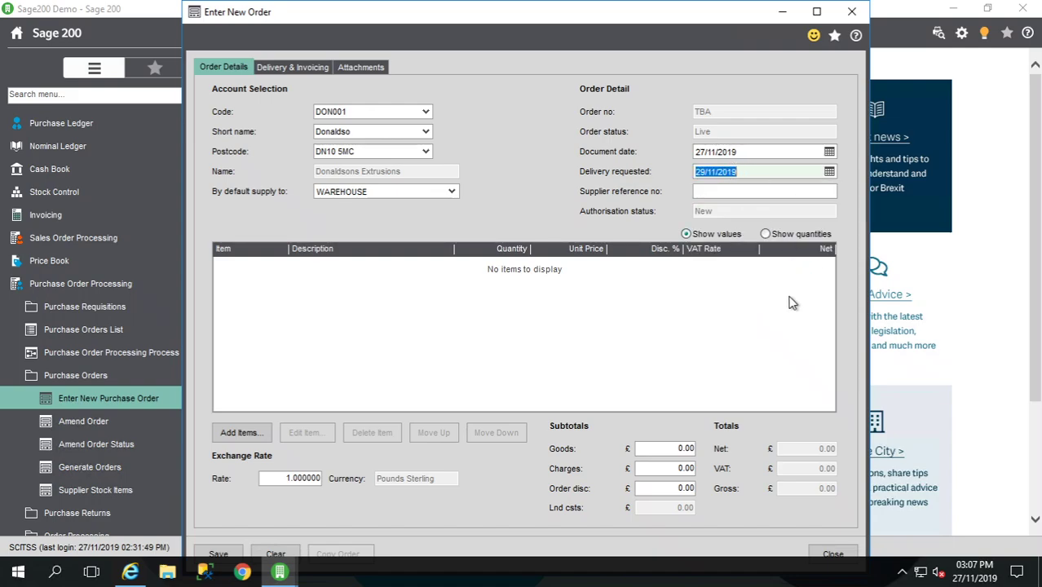
{"action": "left_click", "coordinate": [722, 191]}
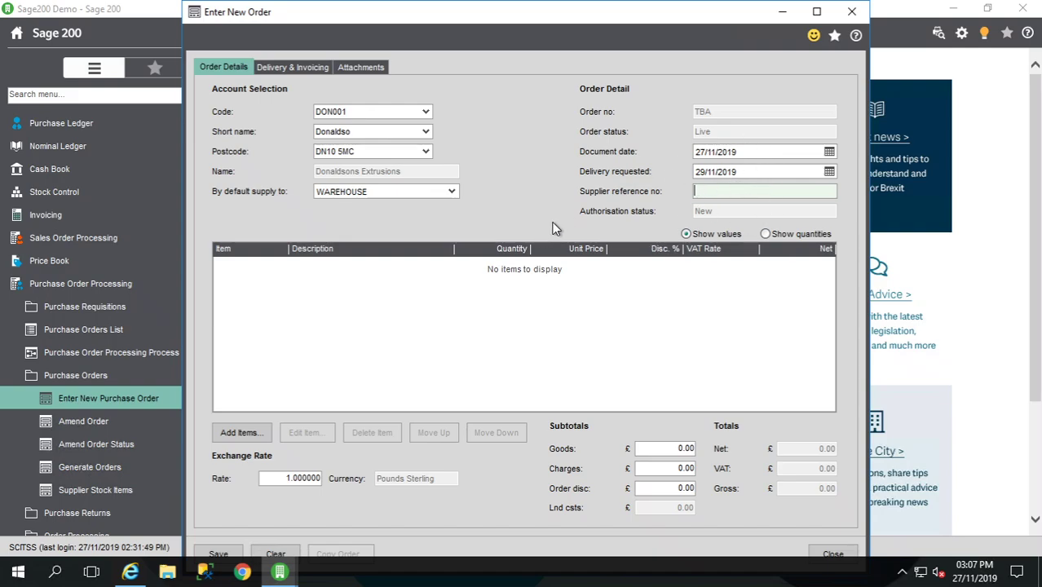
- Start a new standard item line, search product names for %wash and choose Dishwasher slimline
{"action": "left_click", "coordinate": [243, 433]}
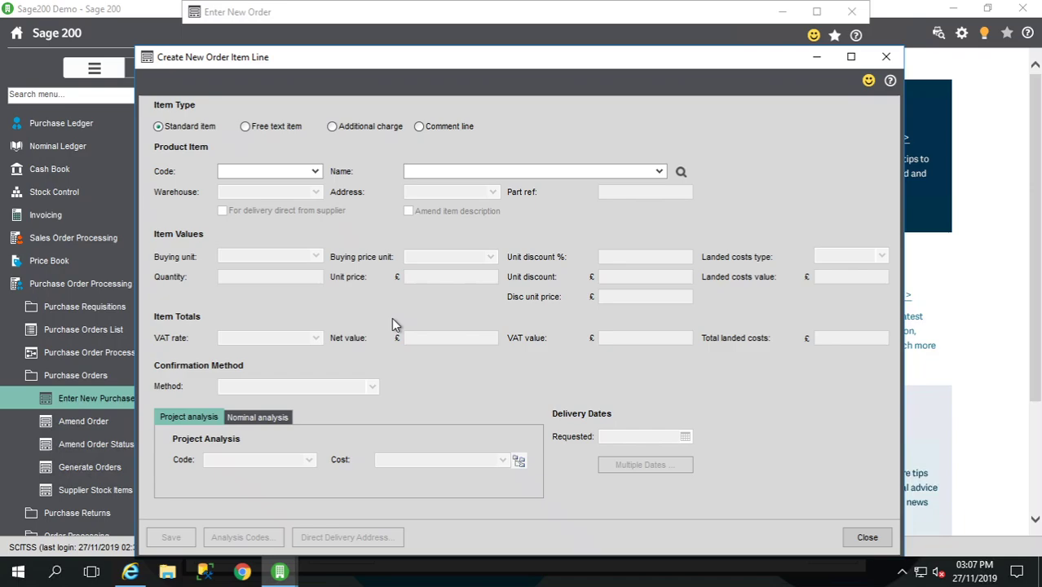
{"action": "left_click_drag", "start_coordinate": [504, 55], "coordinate": [521, 38]}
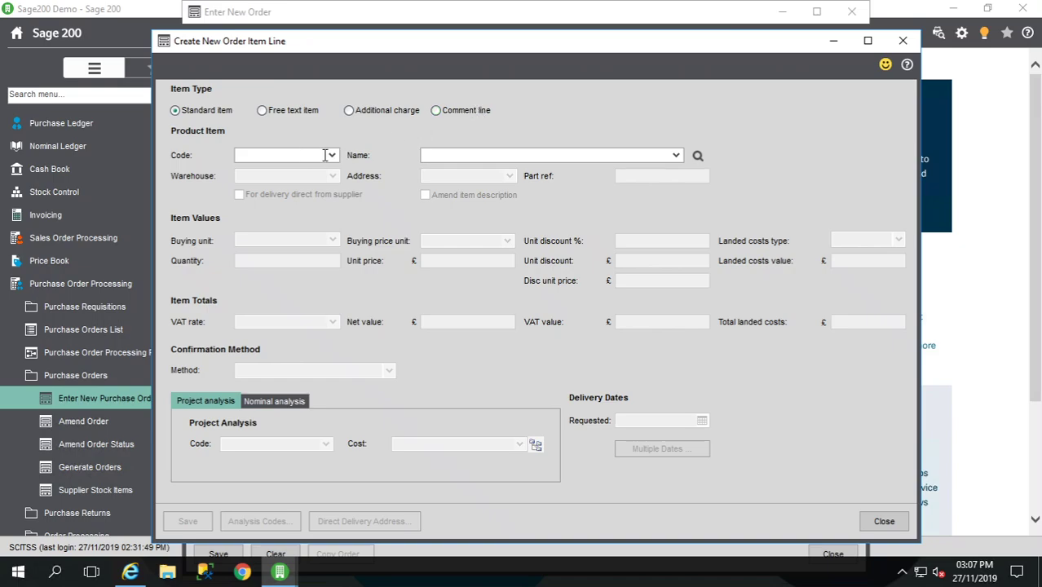
{"action": "left_click", "coordinate": [446, 155]}
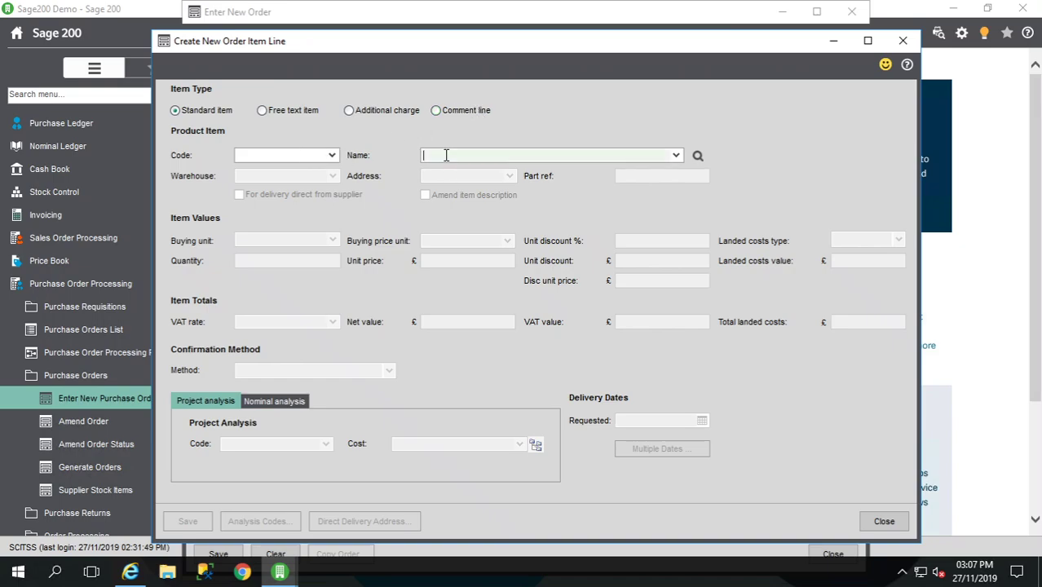
{"action": "type", "text": "%wash"}
{"action": "key", "text": "Tab"}
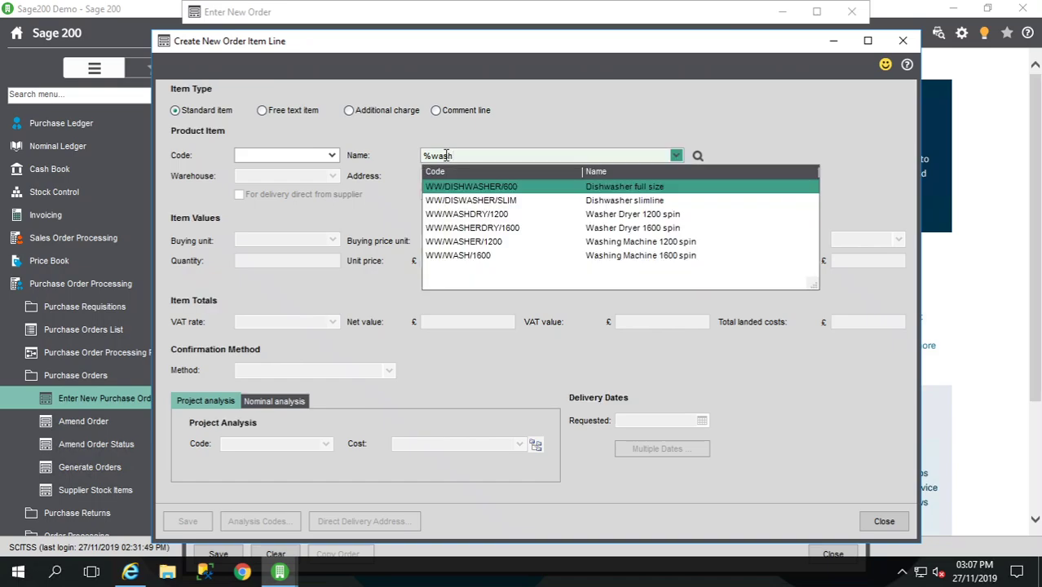
{"action": "key", "text": "Down"}
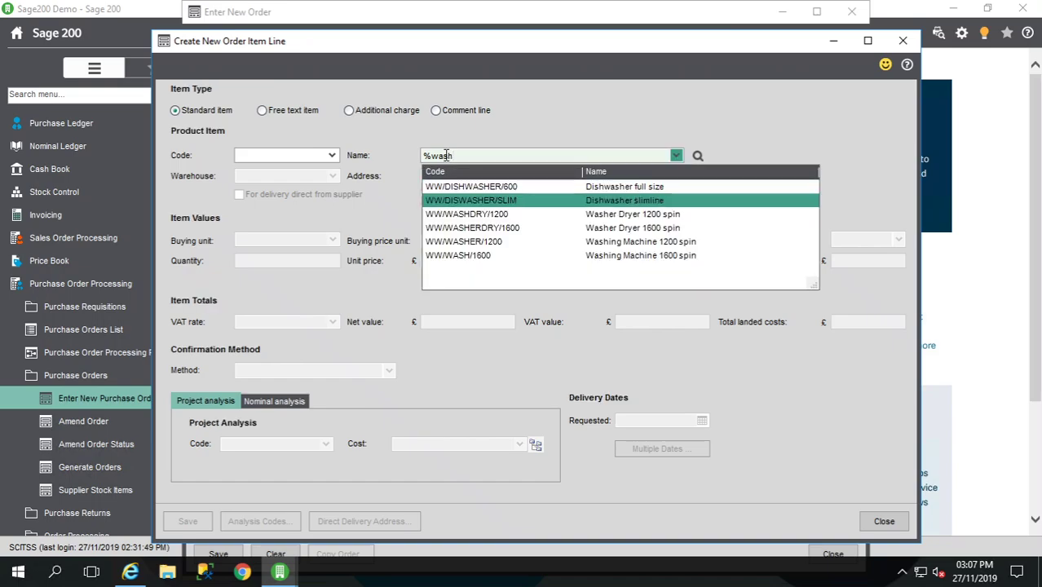
{"action": "key", "text": "Return"}
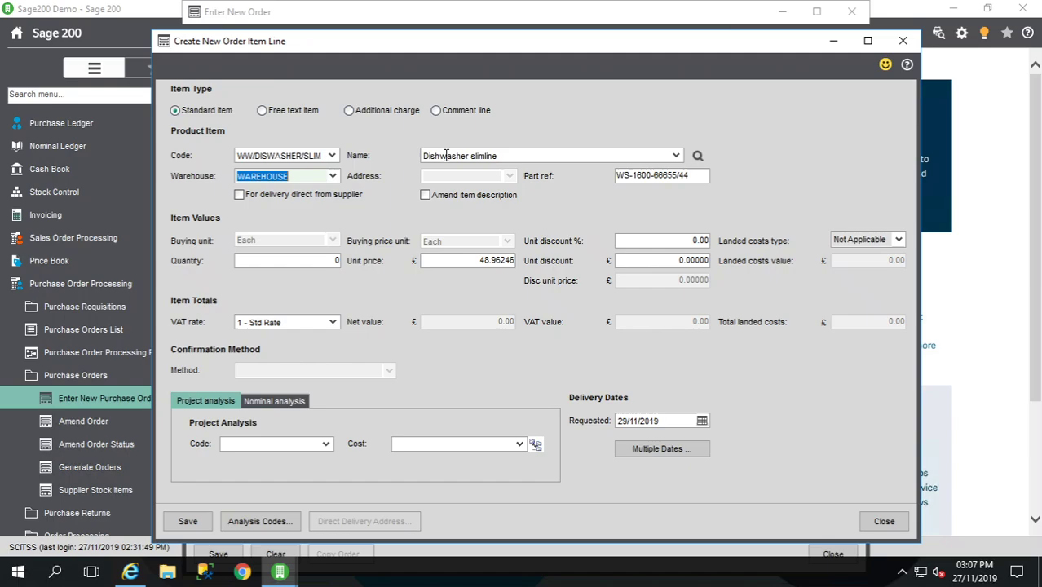
- Set the Dishwasher slimline quantity to 3, keep the other default values and save the item line
{"action": "key", "text": "Tab"}
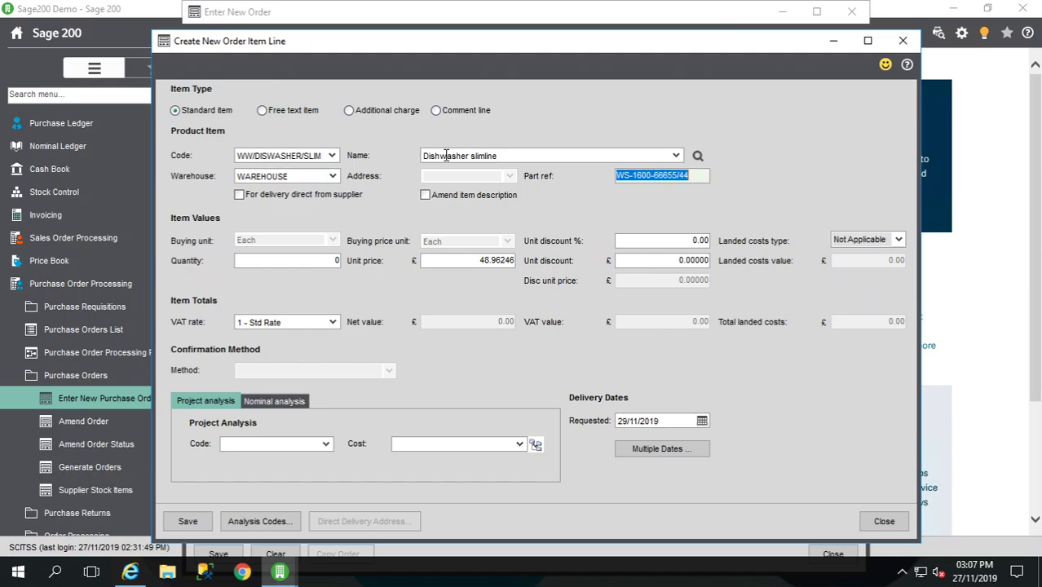
{"action": "key", "text": "Tab"}
{"action": "key", "text": "Tab"}
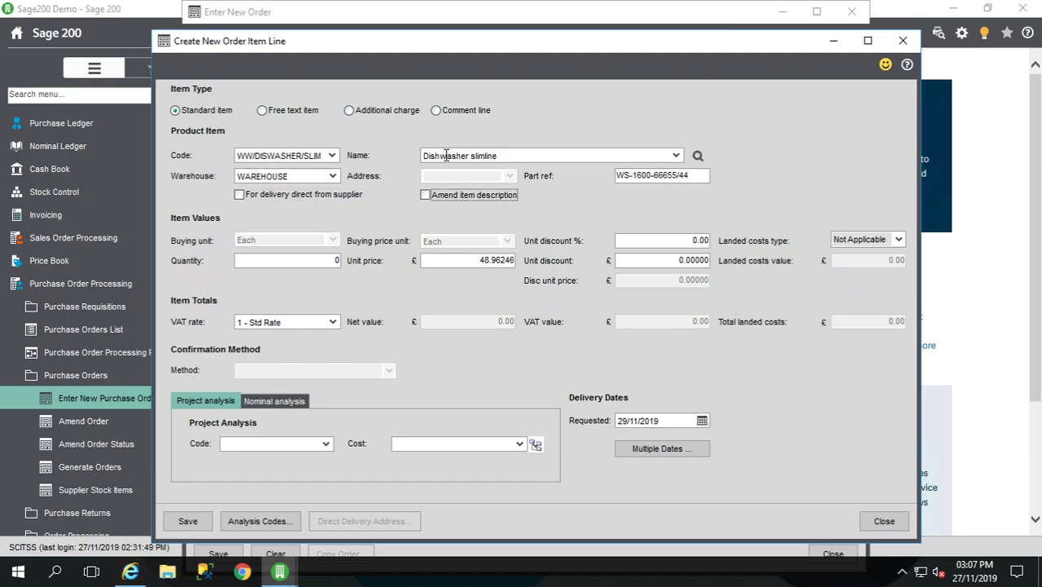
{"action": "key", "text": "Tab"}
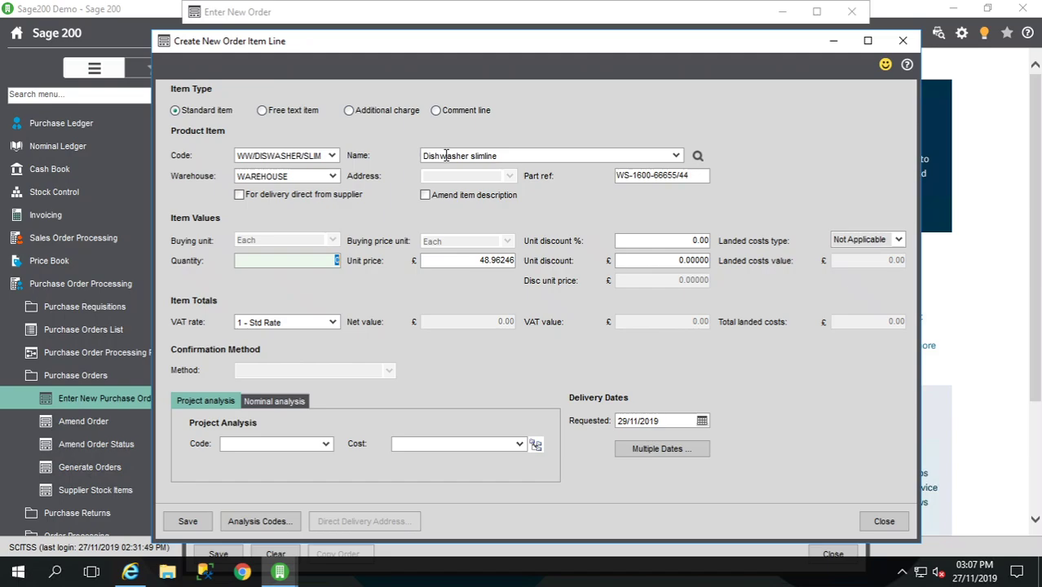
{"action": "type", "text": "3"}
{"action": "key", "text": "Tab"}
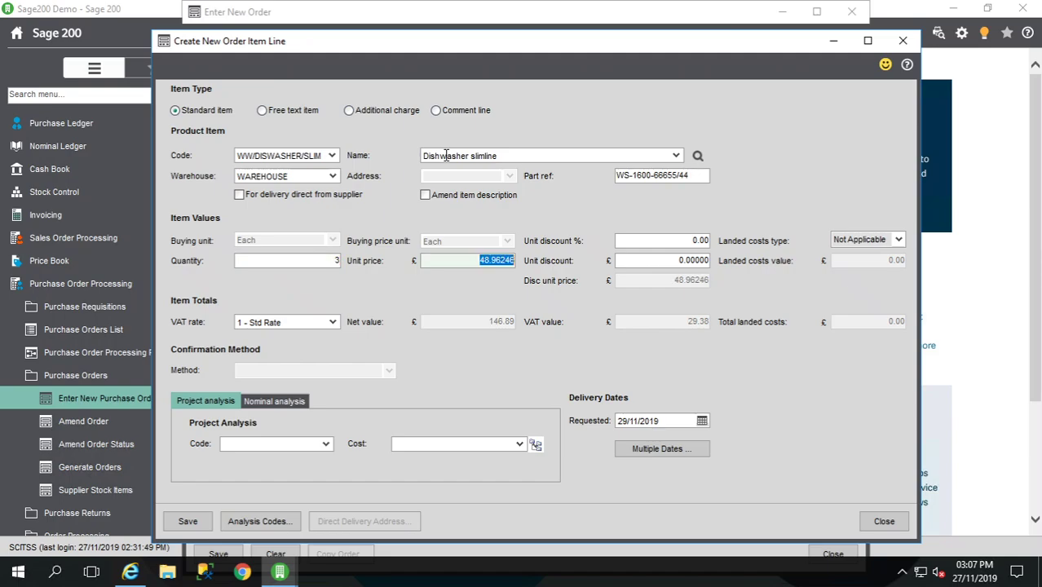
{"action": "key", "text": "Tab"}
{"action": "key", "text": "Tab"}
{"action": "key", "text": "Tab"}
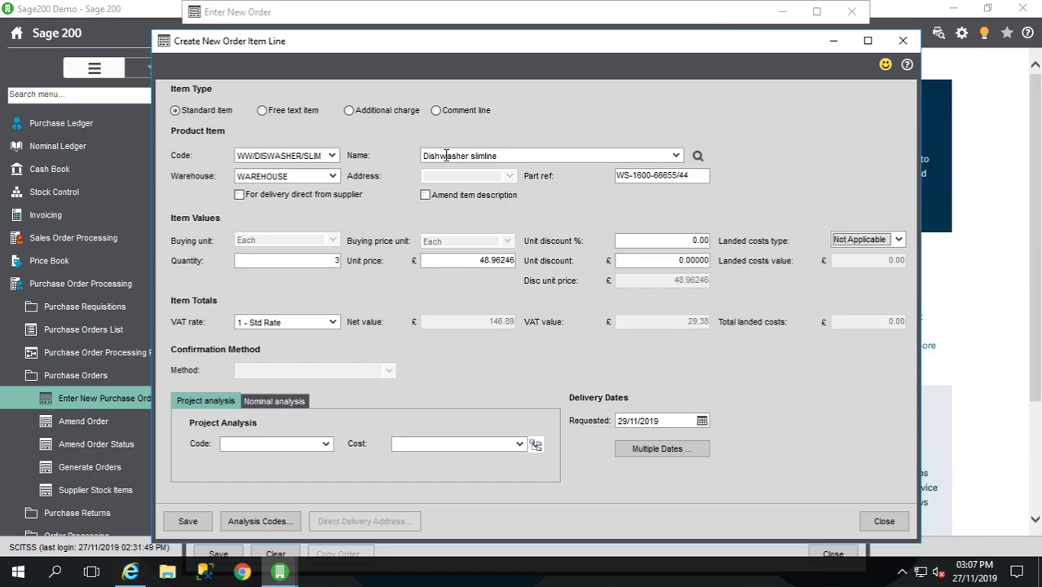
{"action": "key", "text": "Tab"}
{"action": "key", "text": "Tab"}
{"action": "left_click", "coordinate": [189, 521]}
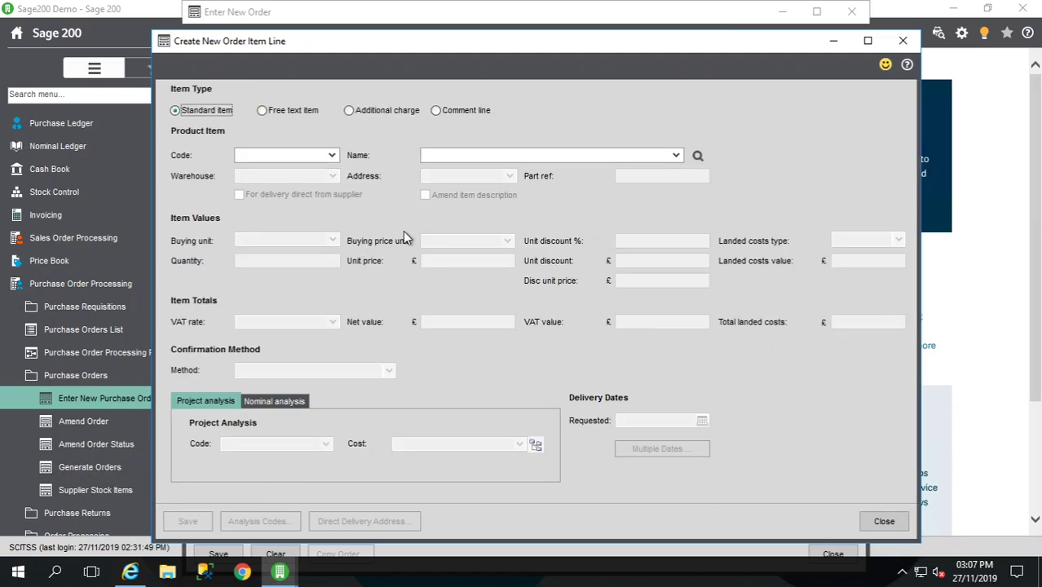
- Add a free text item line described as Hello with a unit price of £50 and save it
{"action": "left_click", "coordinate": [275, 110]}
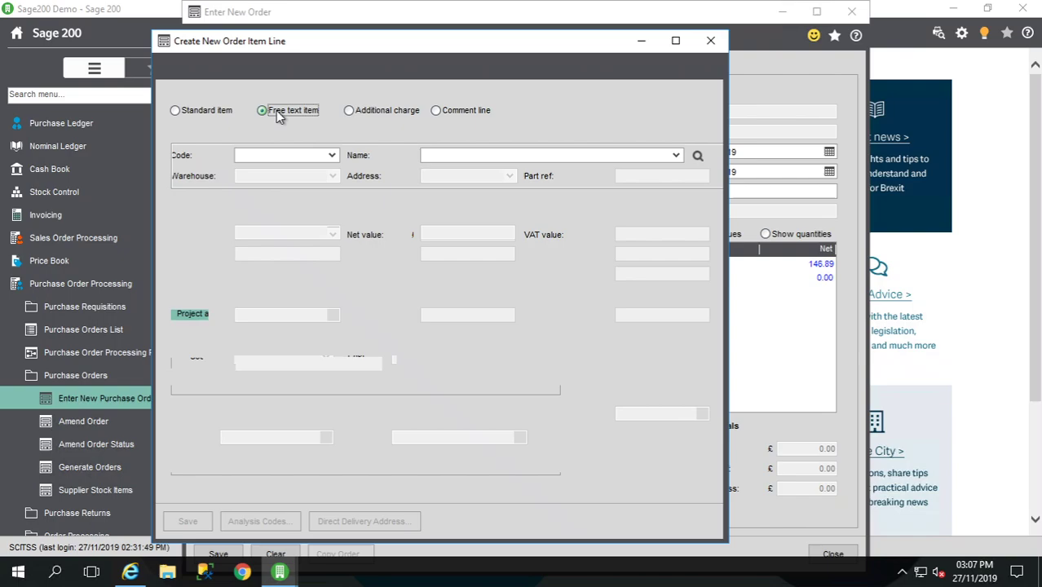
{"action": "left_click", "coordinate": [316, 159]}
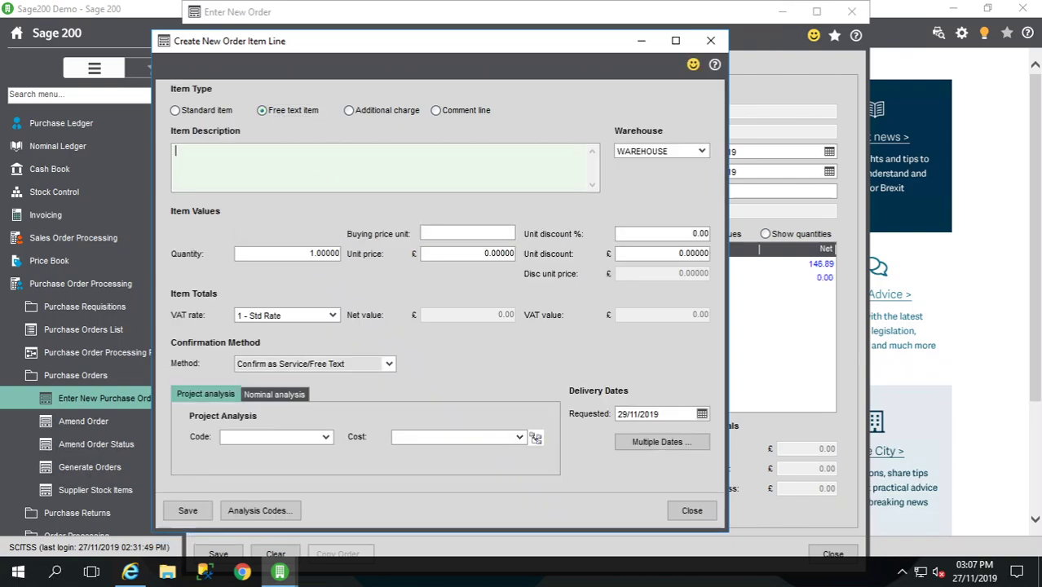
{"action": "type", "text": "Hello"}
{"action": "key", "text": "Tab"}
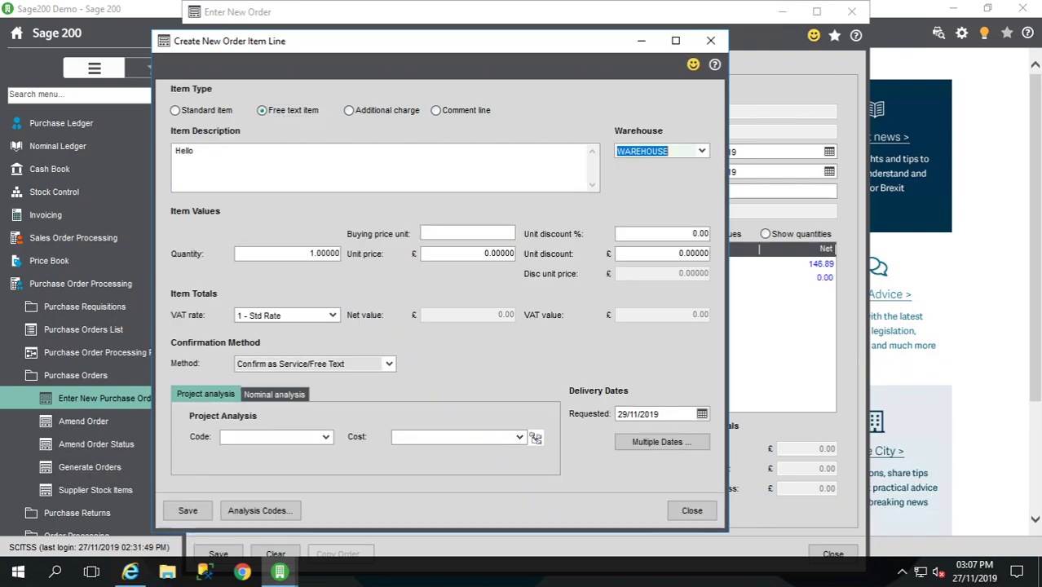
{"action": "left_click", "coordinate": [458, 255]}
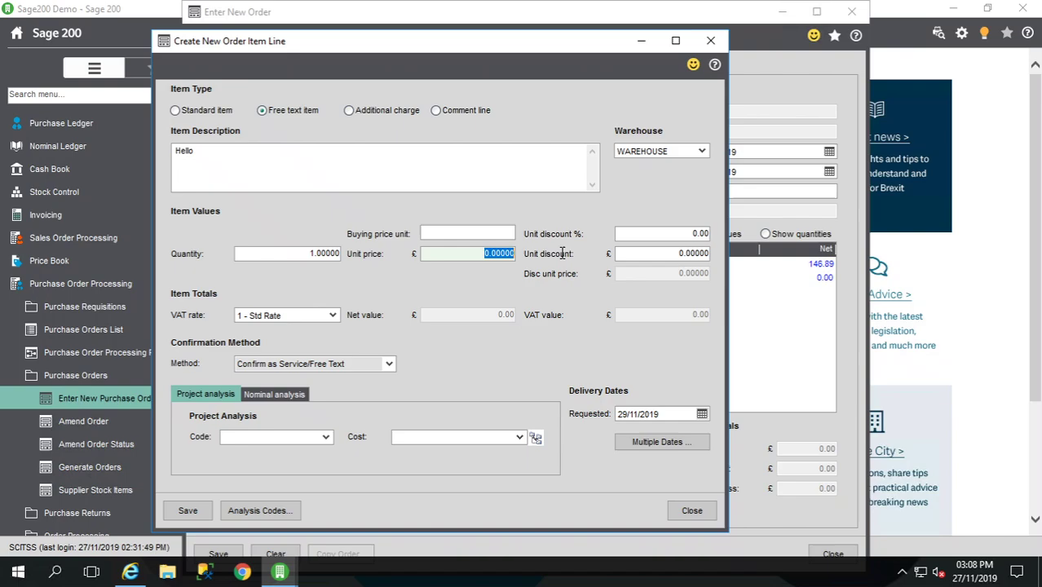
{"action": "type", "text": "50"}
{"action": "key", "text": "Tab"}
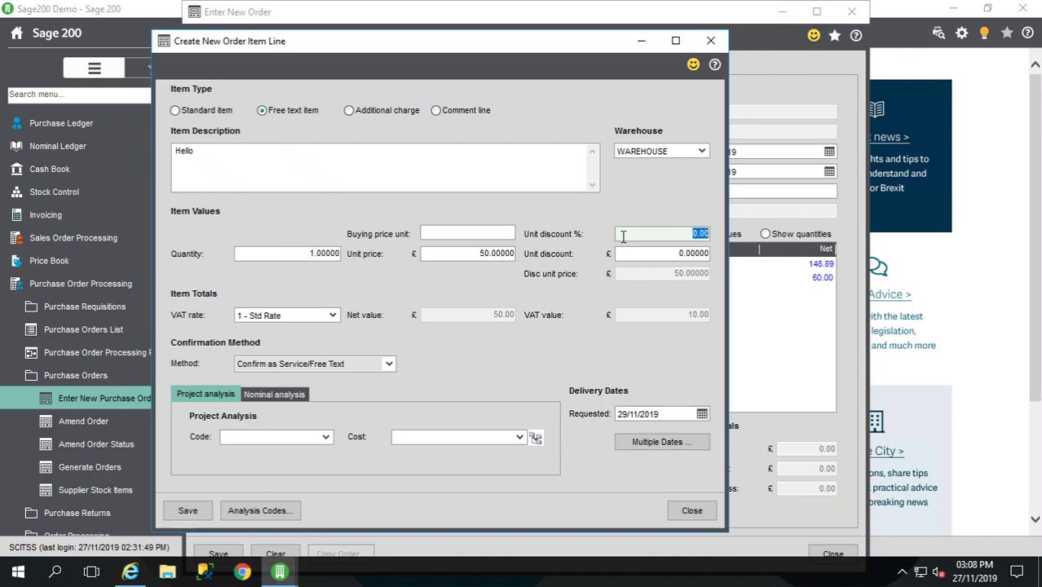
{"action": "left_click", "coordinate": [701, 152]}
{"action": "left_click", "coordinate": [703, 155]}
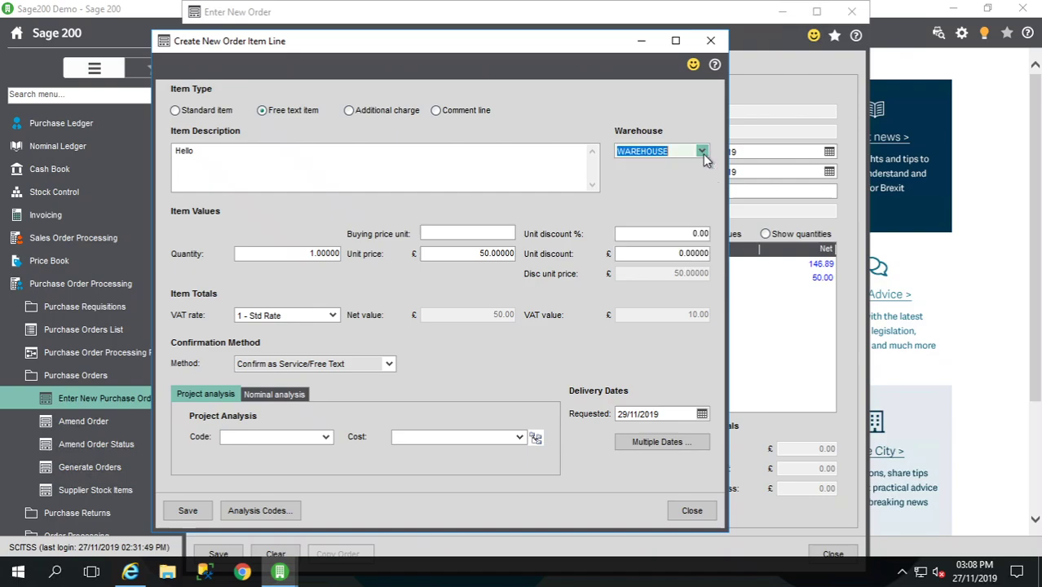
{"action": "left_click", "coordinate": [187, 511]}
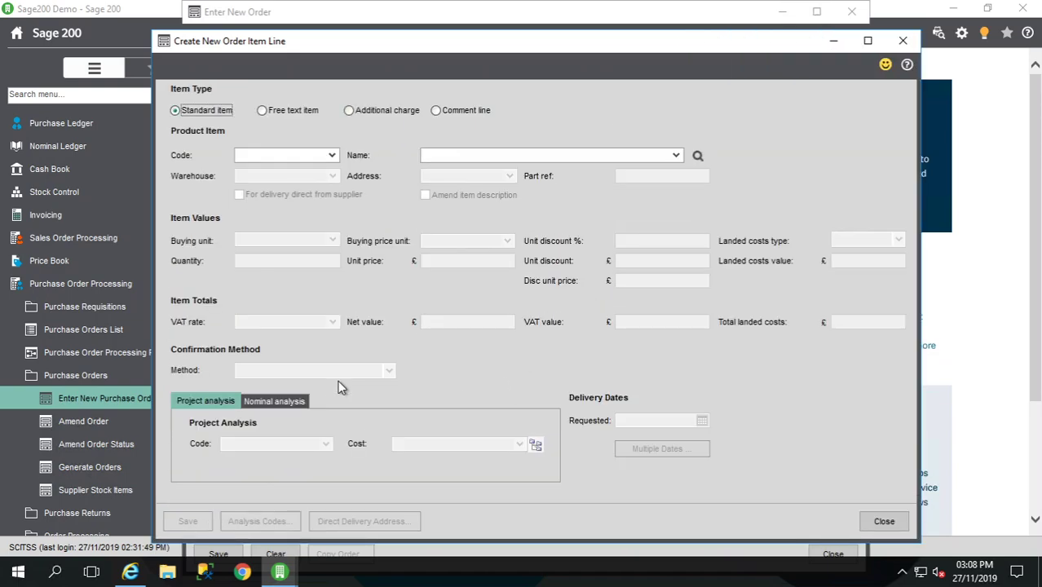
- Add an additional charge line with the Delivery code and a net value of £10, and save it
{"action": "left_click", "coordinate": [372, 111]}
{"action": "left_click", "coordinate": [332, 156]}
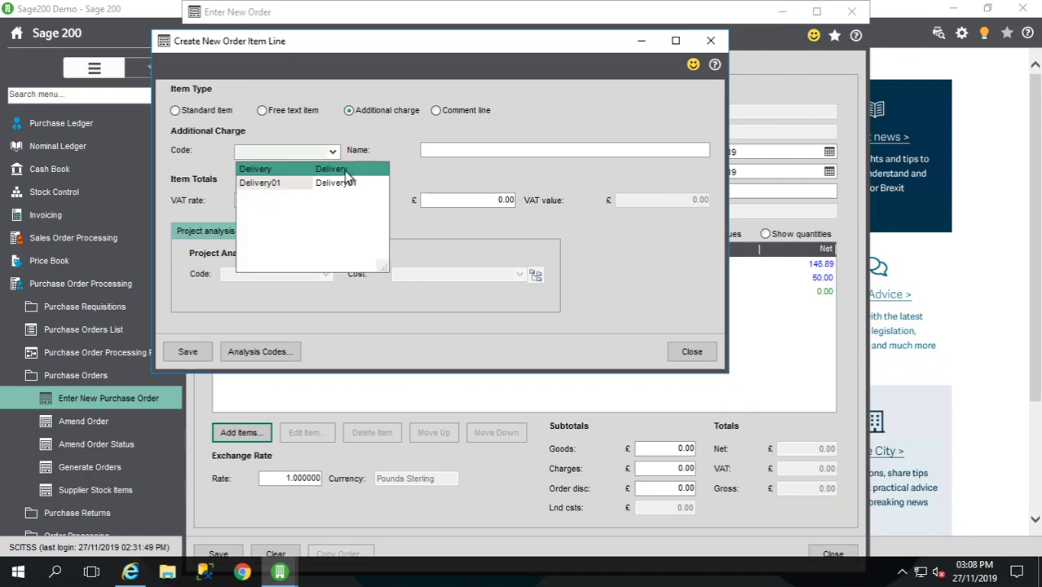
{"action": "left_click", "coordinate": [351, 169]}
{"action": "left_click", "coordinate": [492, 202]}
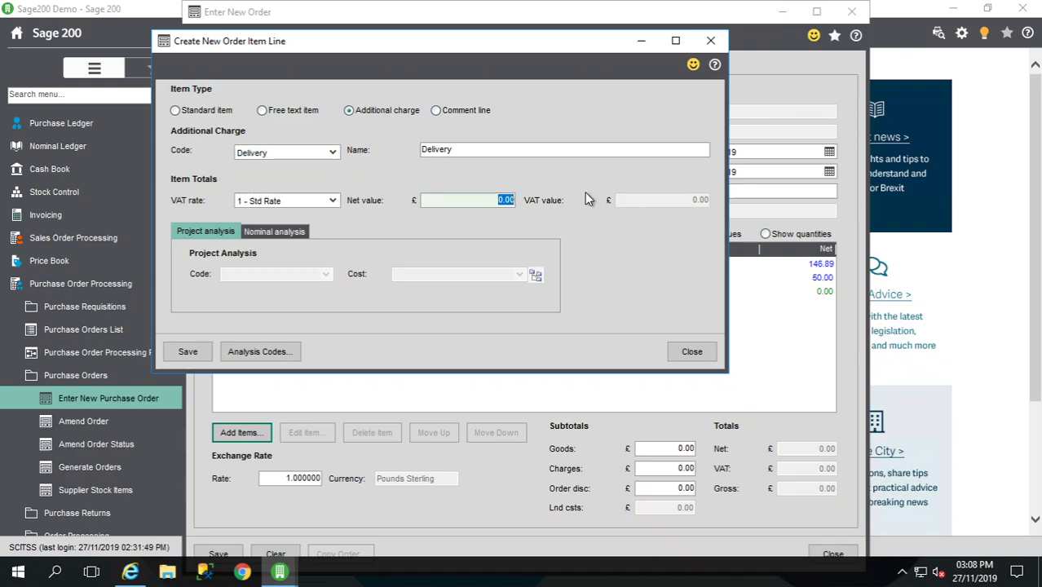
{"action": "type", "text": "10"}
{"action": "key", "text": "Tab"}
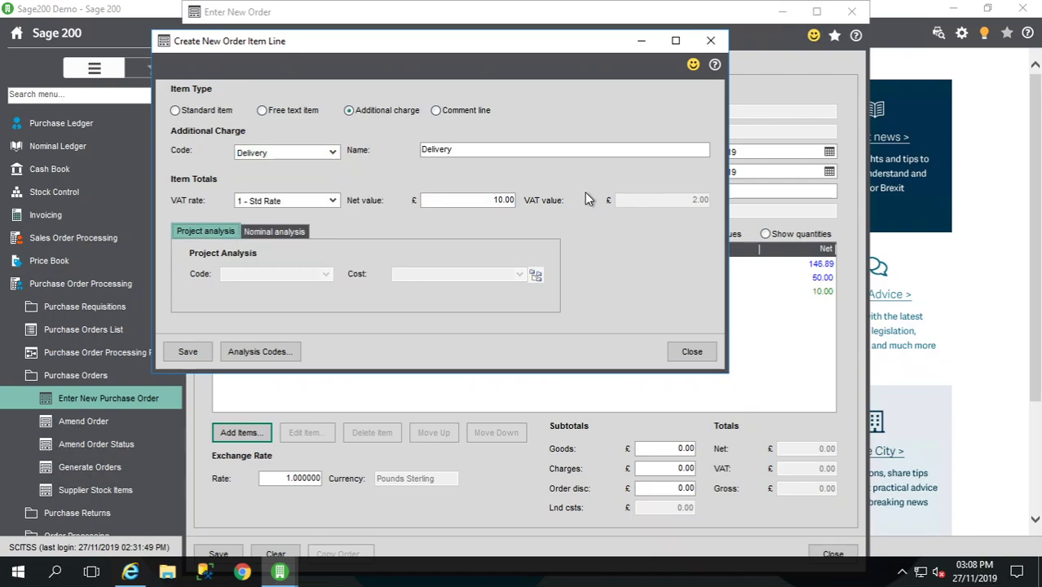
{"action": "left_click", "coordinate": [186, 351]}
- Add a comment line reading Please deliver to the Derby office (Green Door), save it and finish entering item lines
{"action": "left_click", "coordinate": [436, 111]}
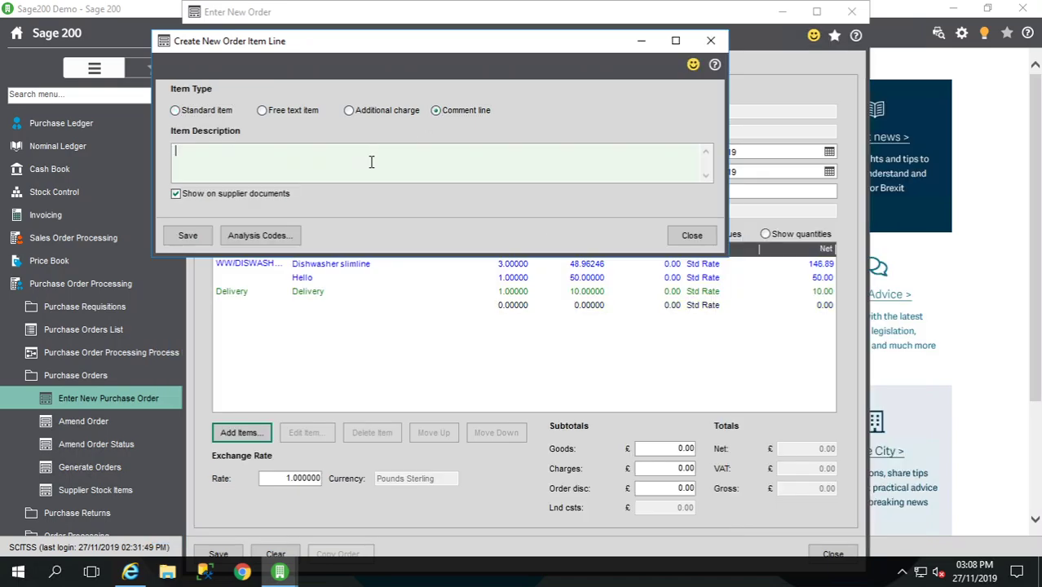
{"action": "type", "text": "Plese/"}
{"action": "key", "text": "BackSpace"}
{"action": "key", "text": "BackSpace"}
{"action": "key", "text": "BackSpace"}
{"action": "key", "text": "BackSpace"}
{"action": "type", "text": "ease deliver to the "}
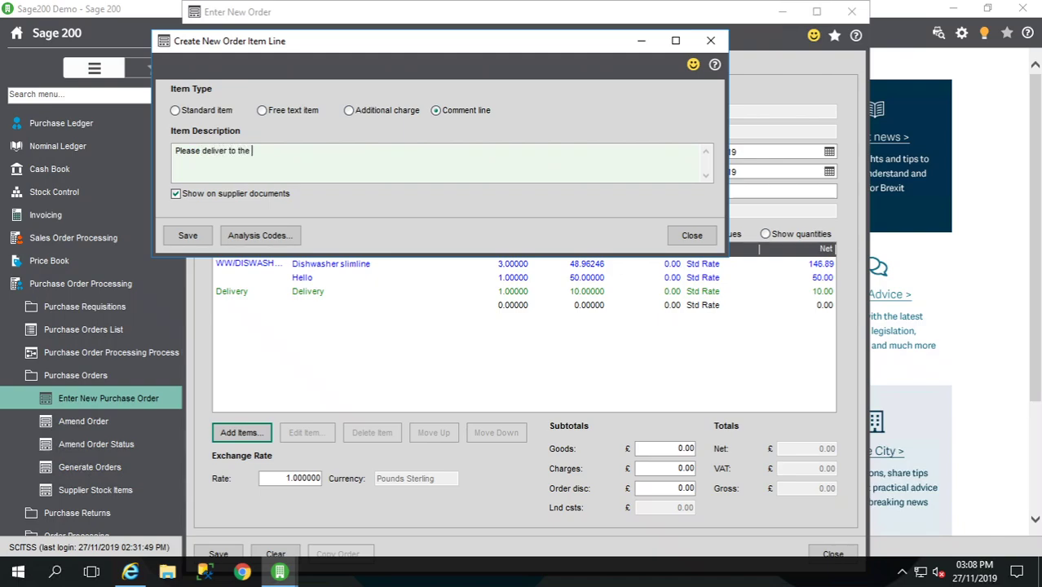
{"action": "type", "text": "Derby office (Green Door)"}
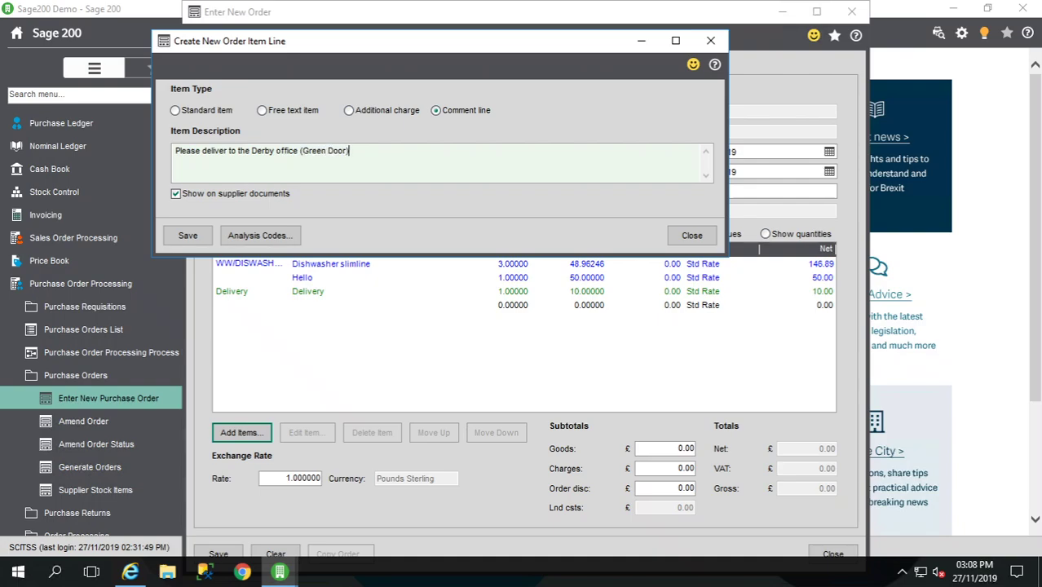
{"action": "left_click", "coordinate": [188, 235]}
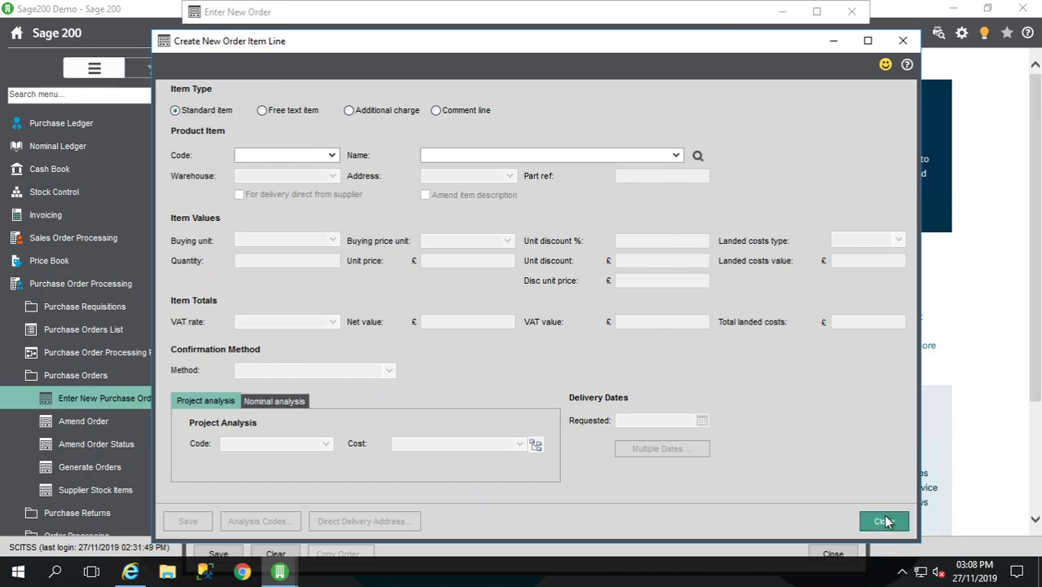
{"action": "left_click", "coordinate": [883, 521]}
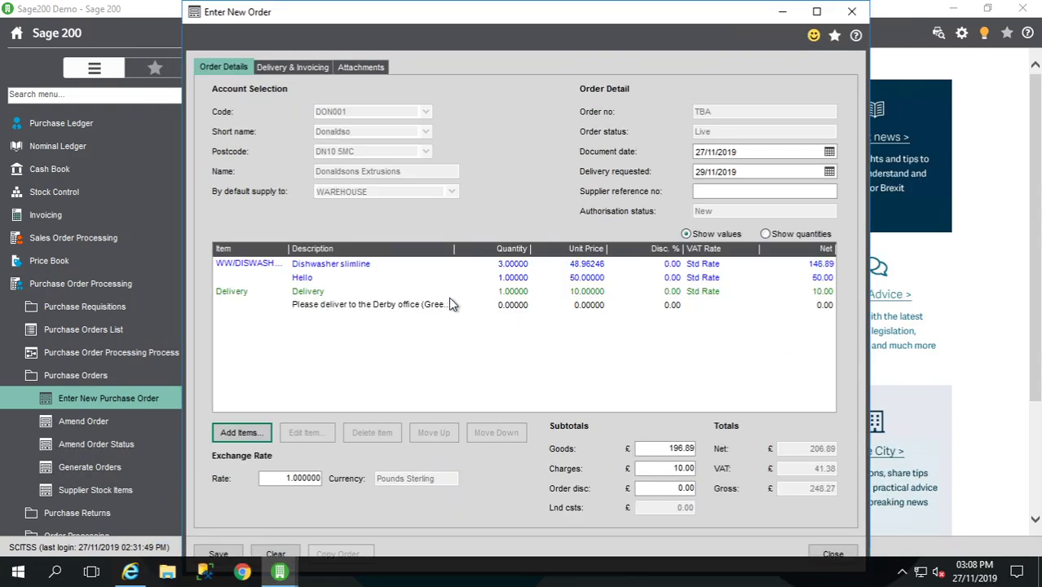
- Reorder the order lines so the delivery comment comes first and the Hello line sits directly above Dishwasher slimline
{"action": "left_click", "coordinate": [325, 304]}
{"action": "left_click", "coordinate": [320, 278]}
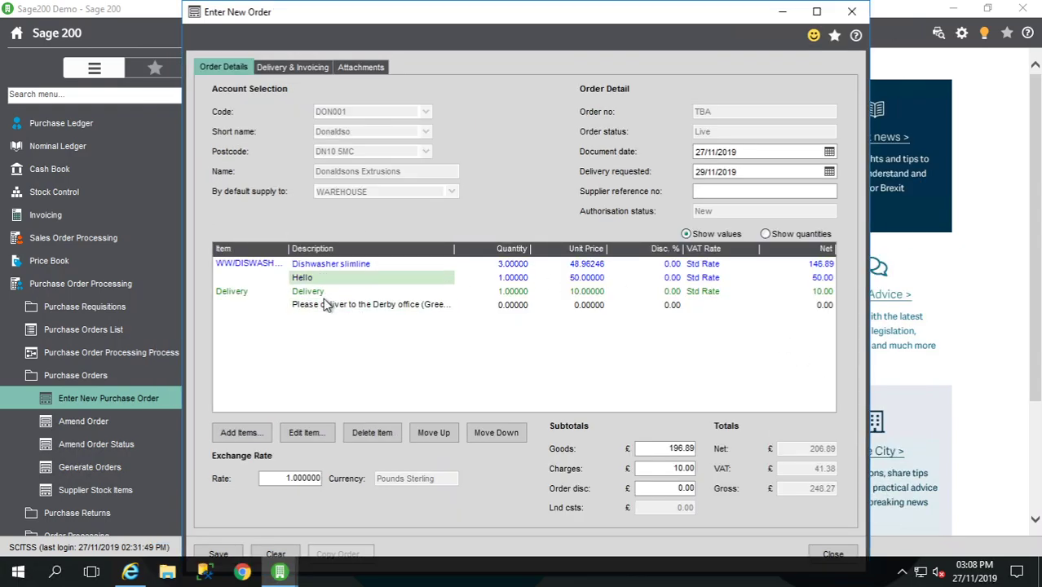
{"action": "left_click", "coordinate": [327, 304]}
{"action": "left_click", "coordinate": [423, 433]}
{"action": "left_click", "coordinate": [424, 431]}
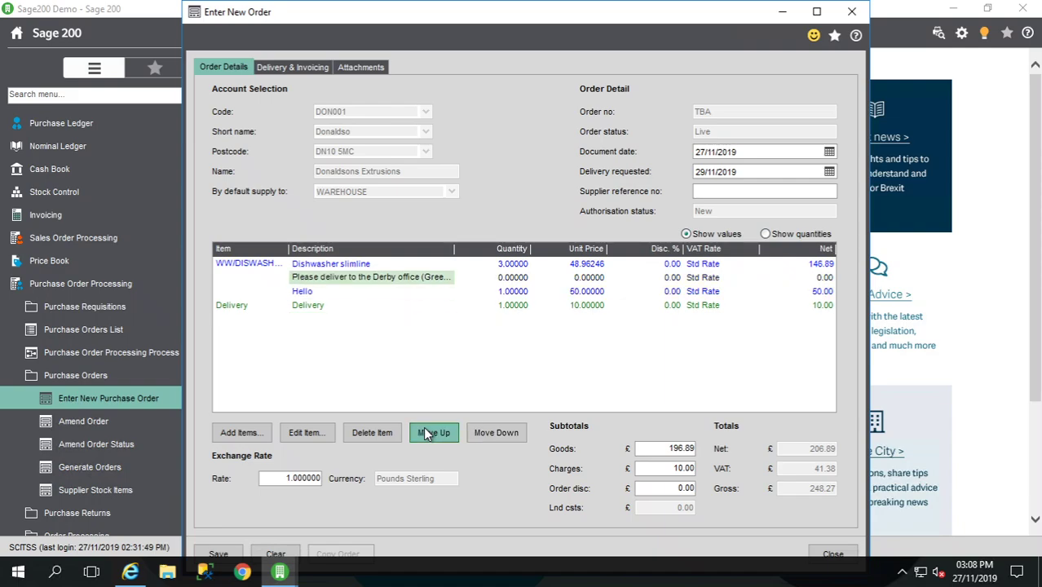
{"action": "left_click", "coordinate": [432, 433]}
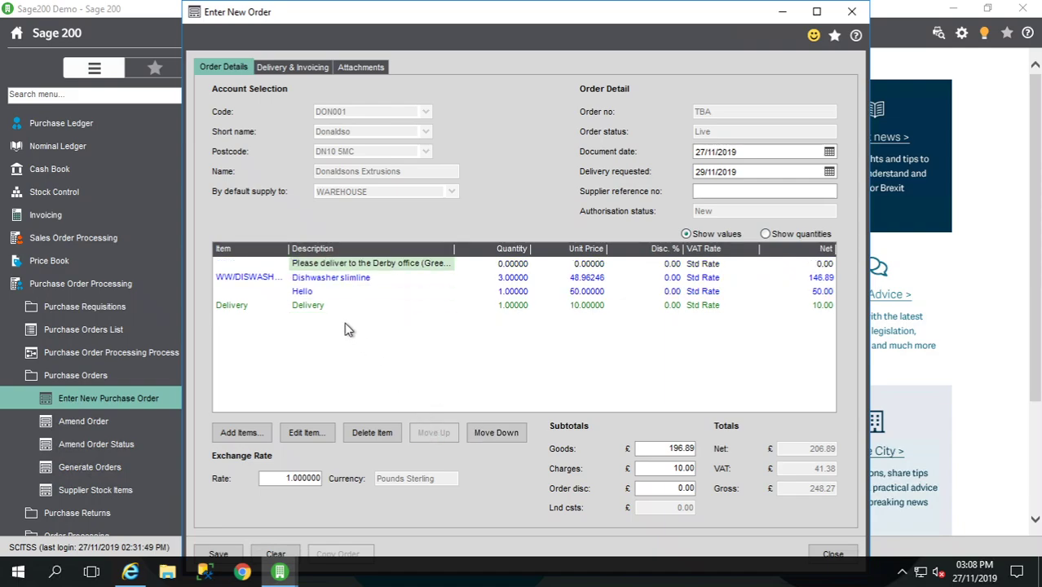
{"action": "left_click", "coordinate": [303, 291]}
{"action": "left_click", "coordinate": [437, 433]}
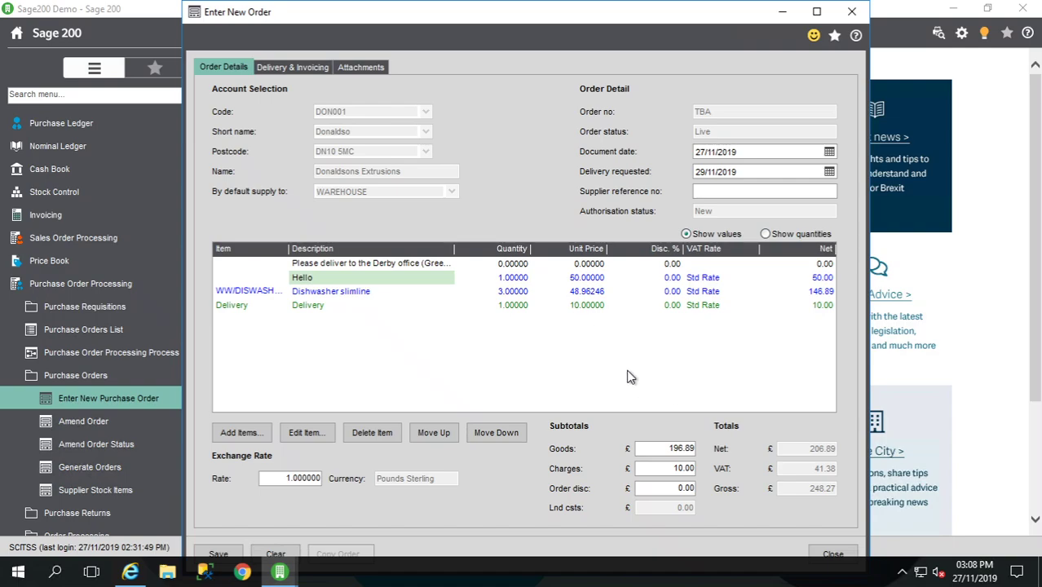
- Save the purchase order and confirm it with the supplier order number left blank
{"action": "left_click", "coordinate": [222, 553]}
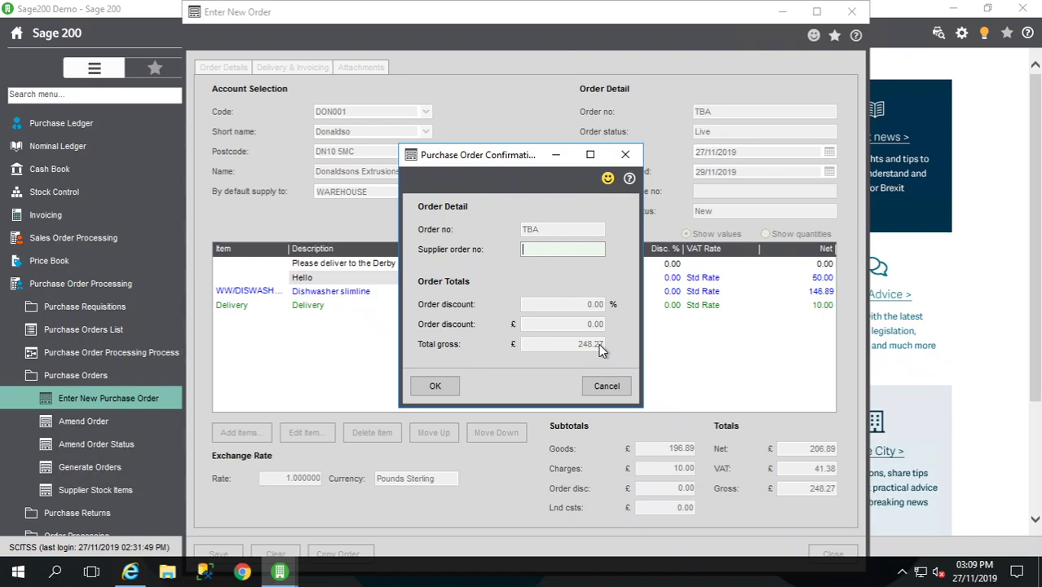
{"action": "left_click", "coordinate": [441, 387]}
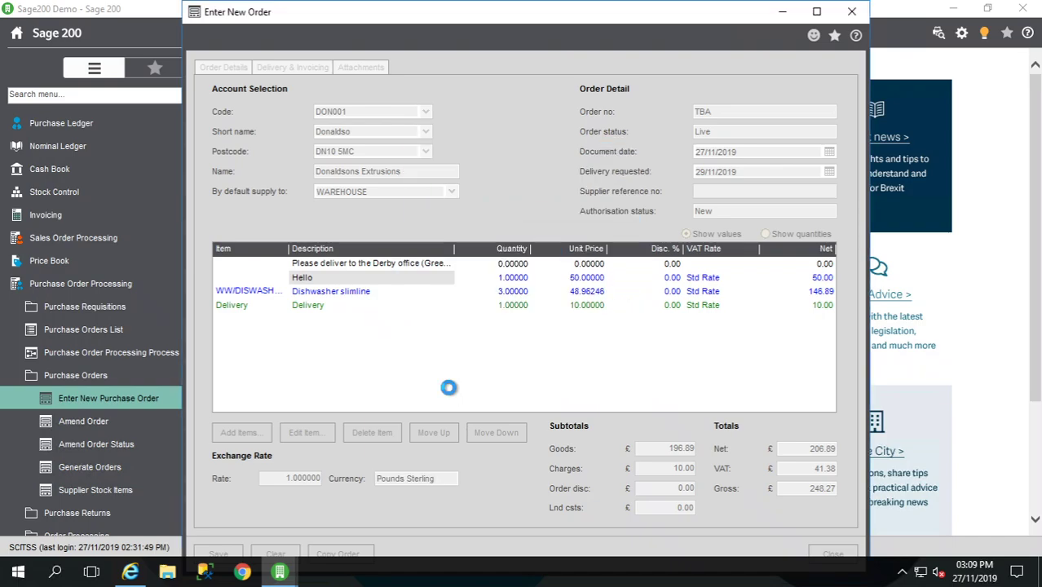